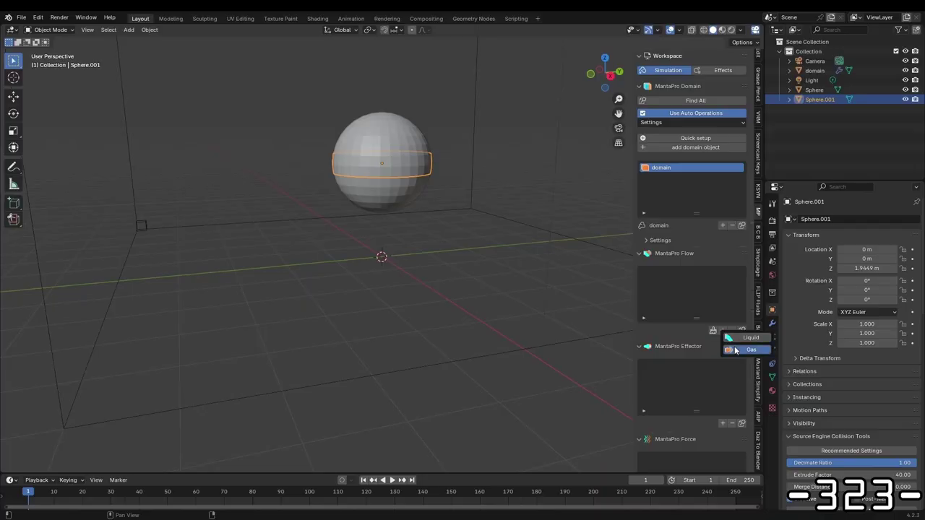
Make Sphere.001 a Gas fire flow, play the fire simulation, and view it from lower down.
click(735, 351)
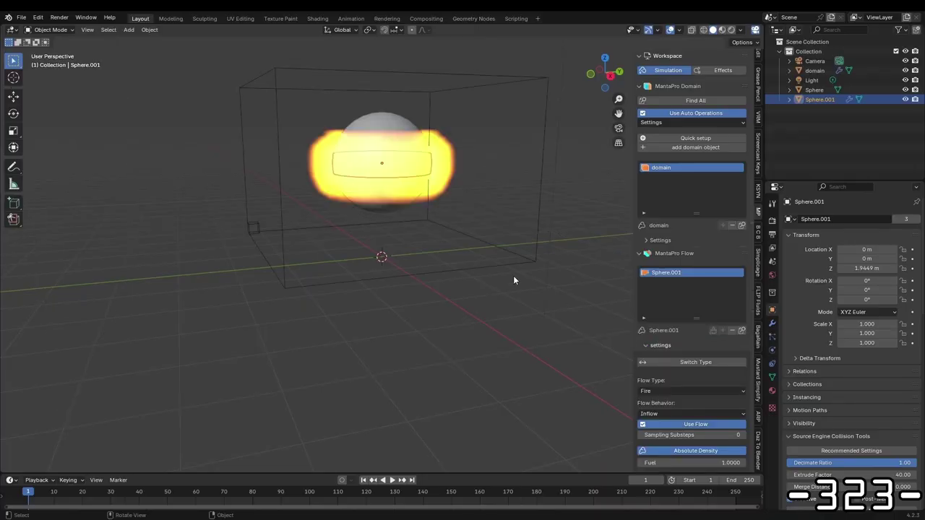
key(space)
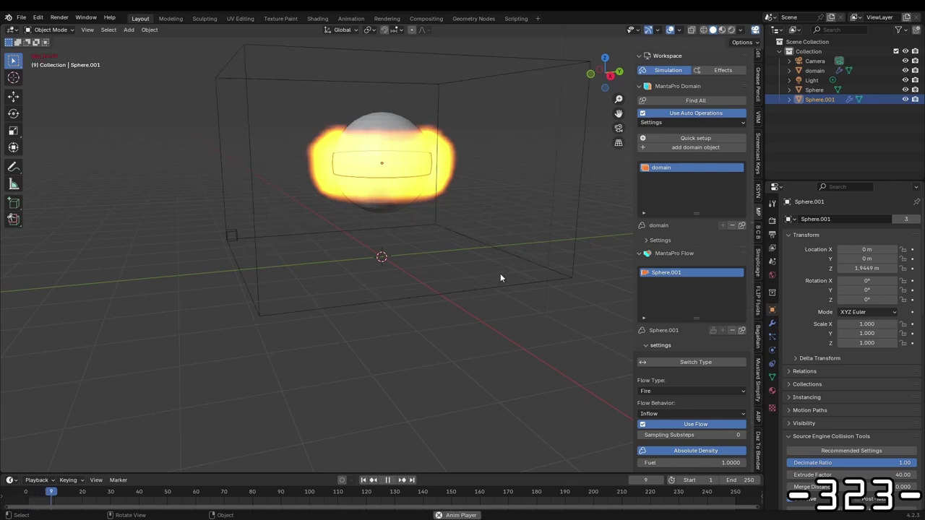
middle_drag(500, 273, 467, 242)
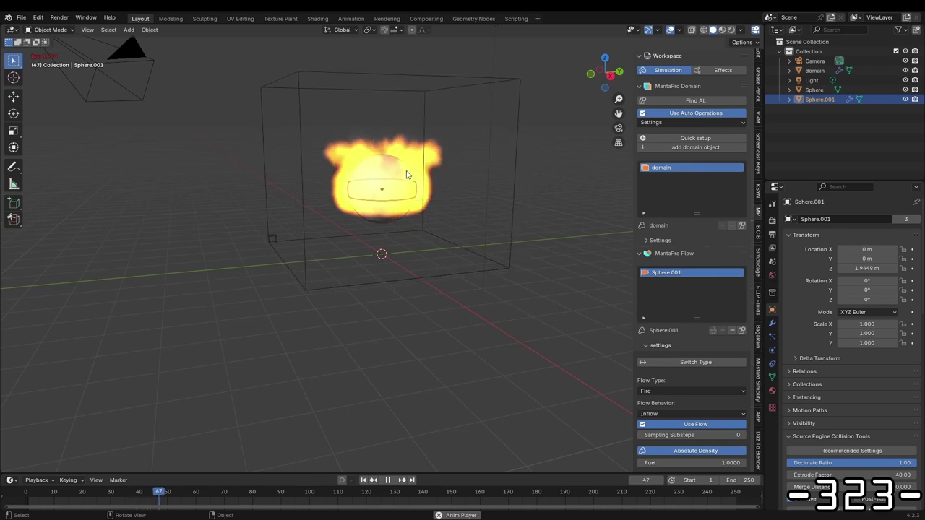
scroll(406, 174, up, 2)
scroll(428, 235, up, 2)
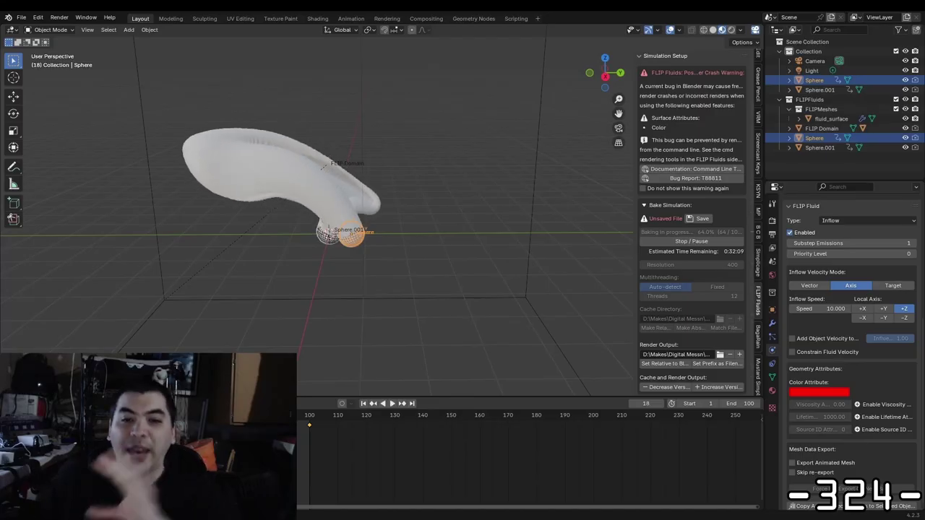
Play the FLIP liquid simulation, view the stream from both sides, then stop playback.
key(space)
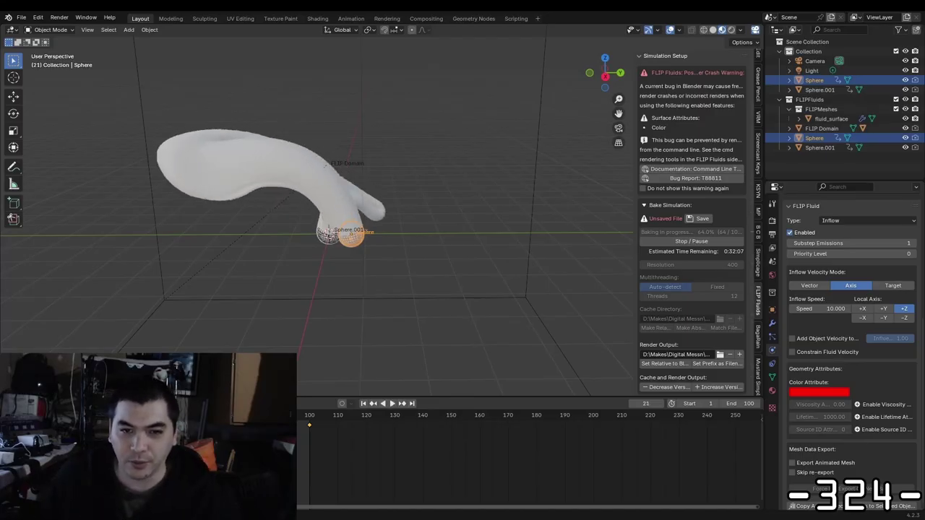
middle_drag(316, 279, 234, 240)
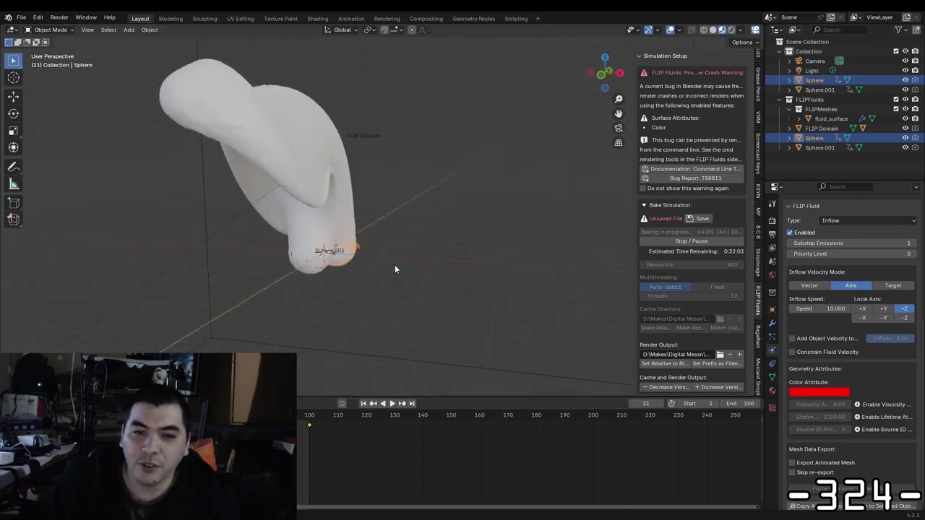
mouse_move(234, 240)
middle_down()
mouse_move(256, 282)
mouse_move(275, 285)
middle_up()
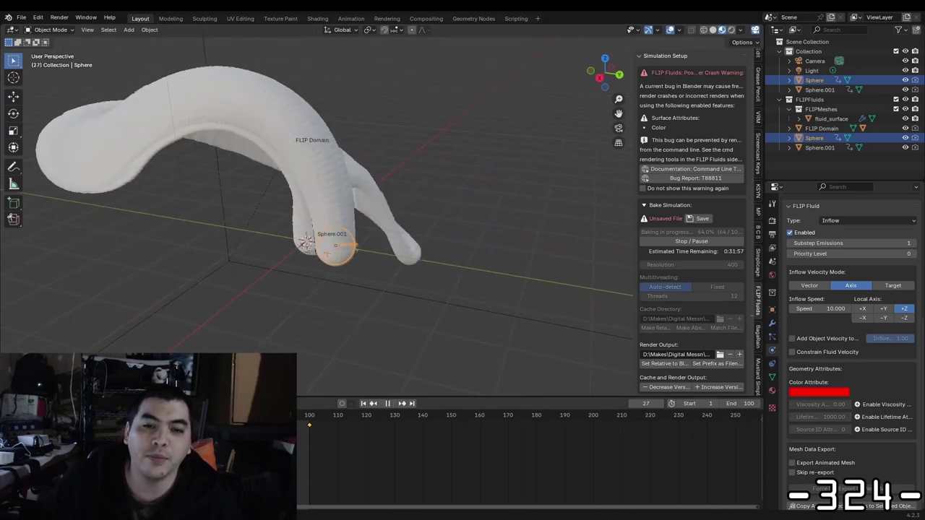
key(space)
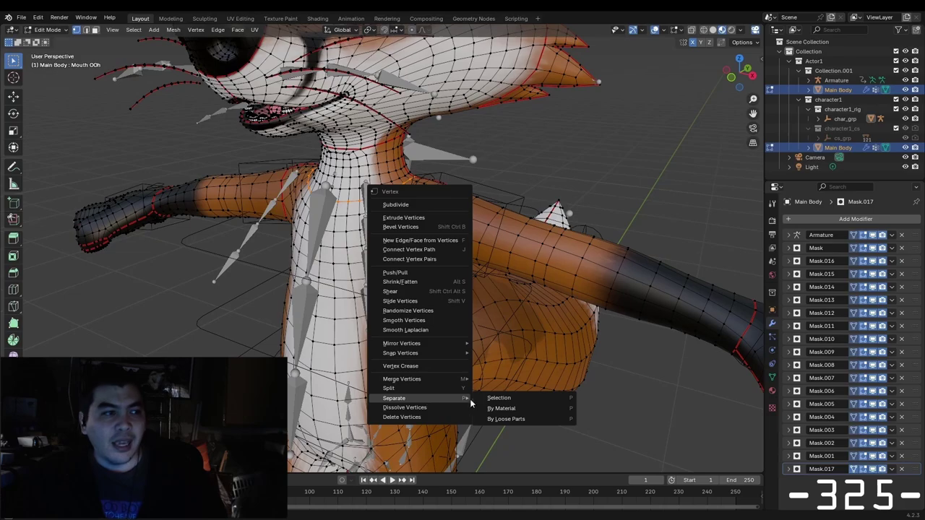
Separate the selected neck faces into Main Body.001 and delete its mask modifiers.
click(486, 392)
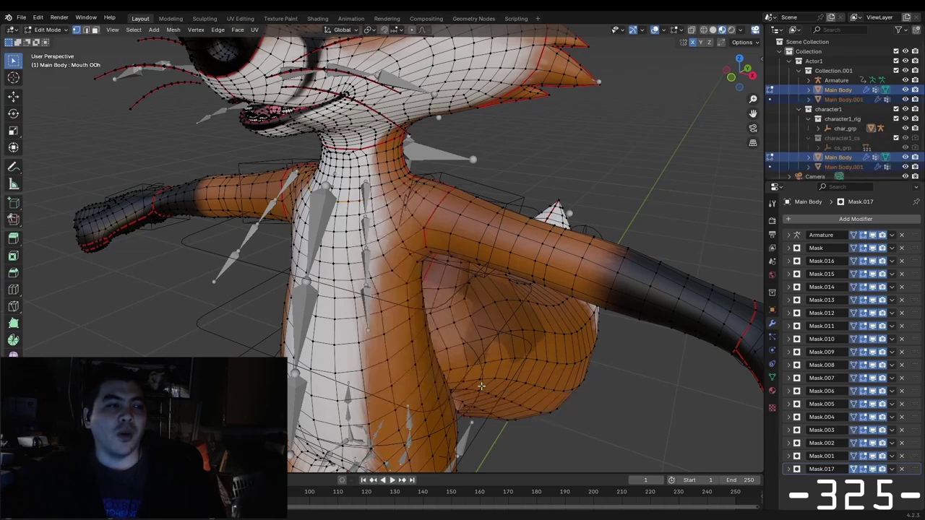
key(ctrl+Tab)
click(403, 271)
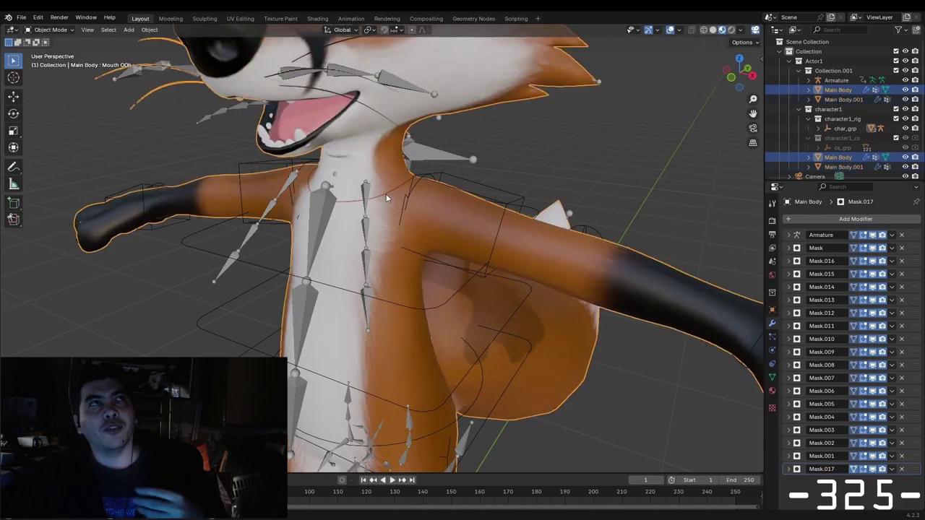
click(386, 194)
key(ctrl+x)
key(ctrl+x)
key(ctrl+x)
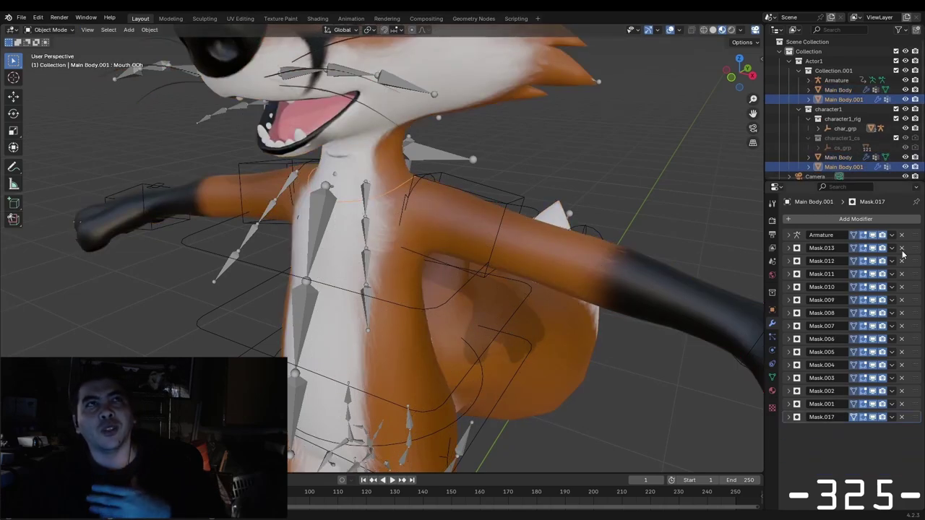
key(ctrl+x)
key(ctrl+x)
key(ctrl+x)
key(ctrl+x)
key(ctrl+x)
key(ctrl+x)
key(ctrl+x)
key(ctrl+x)
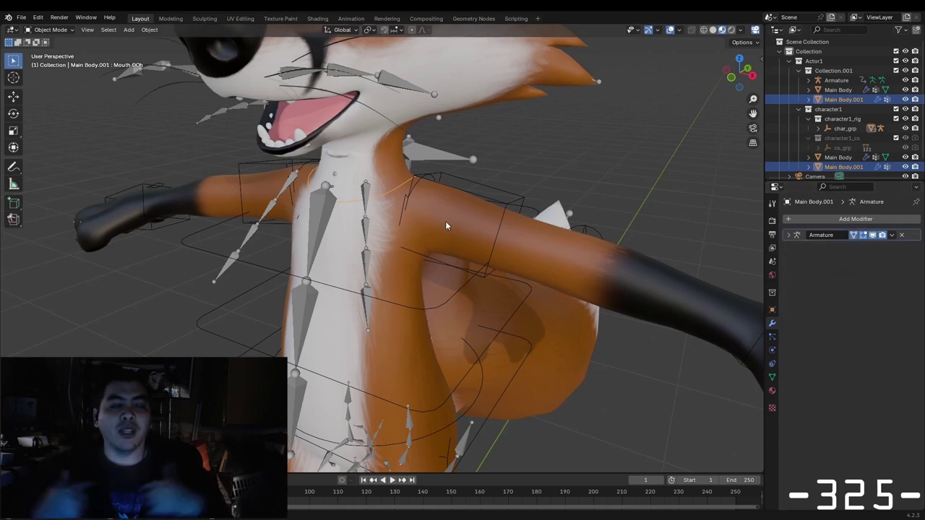
Add Skin and Subdivision modifiers, set fire Randomness to 0.5, and return to frame 1.
key(shift+a)
click(729, 263)
key(shift+a)
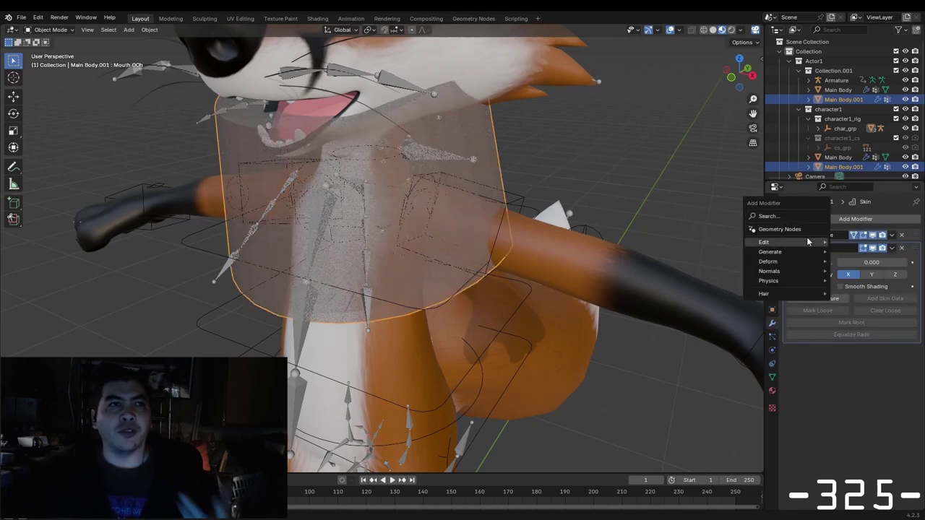
click(796, 255)
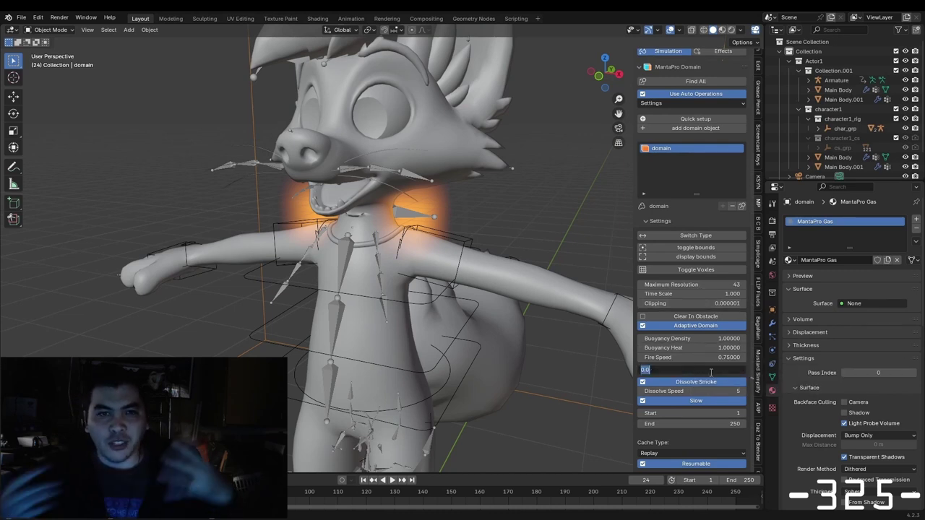
text(0.500)
key(Return)
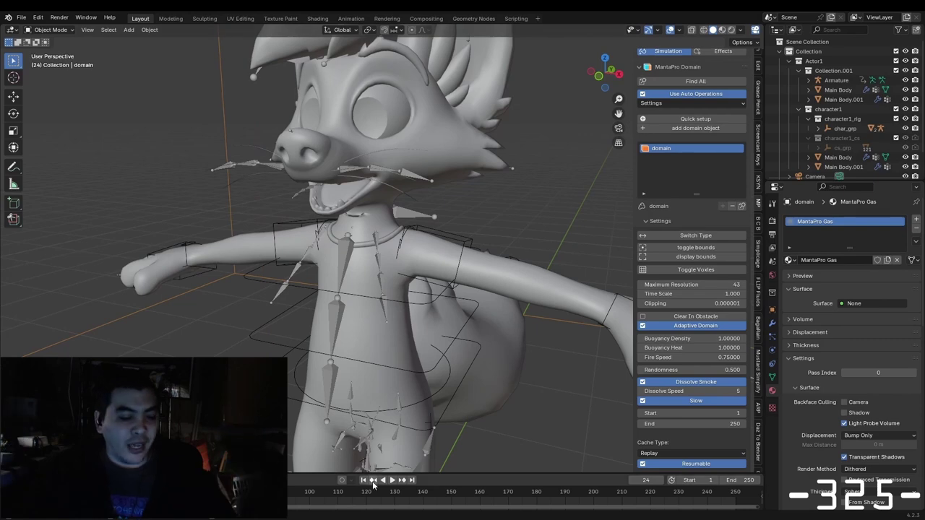
key(shift+Left)
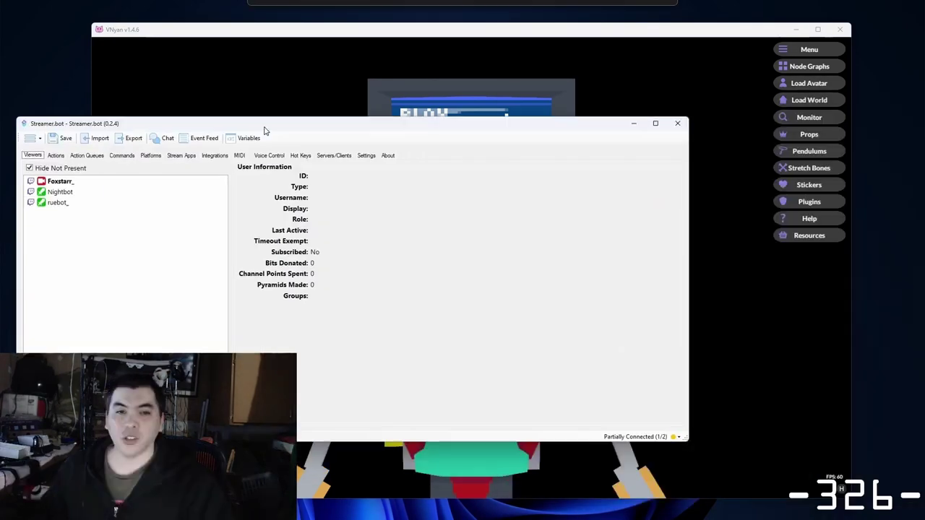
Move the Streamer.bot window out of the way.
mouse_move(264, 129)
mouse_down()
mouse_move(442, 86)
mouse_move(430, 82)
mouse_up()
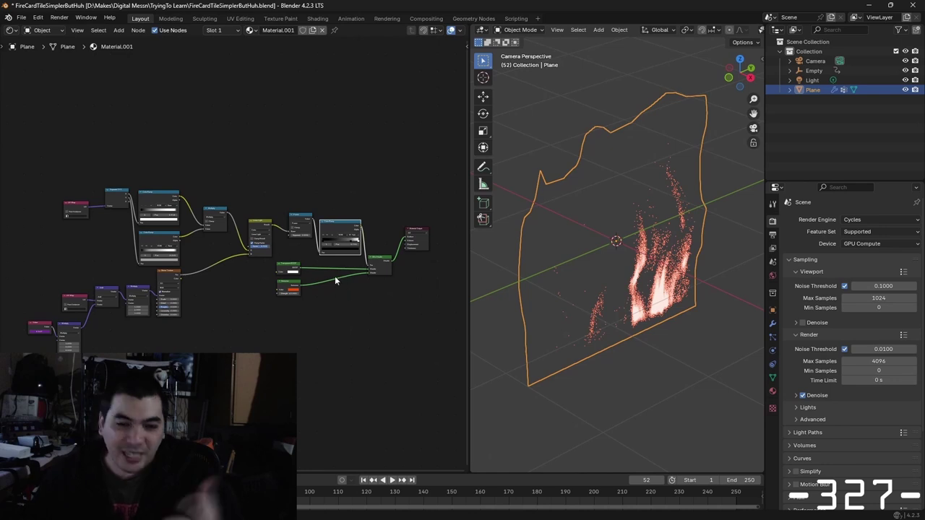
Select the lower-left shader nodes and split off a left Shader Editor area with its sidebar closed.
drag(39, 278, 202, 346)
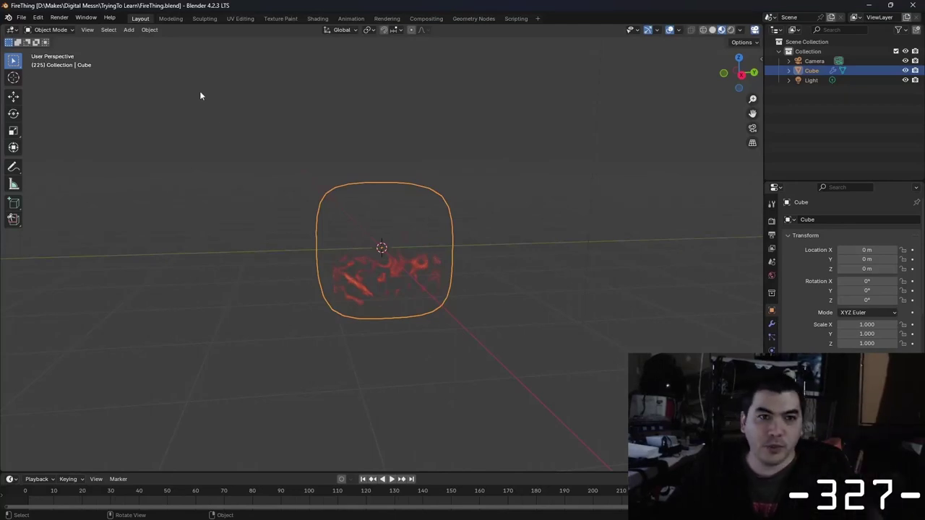
drag(143, 61, 342, 65)
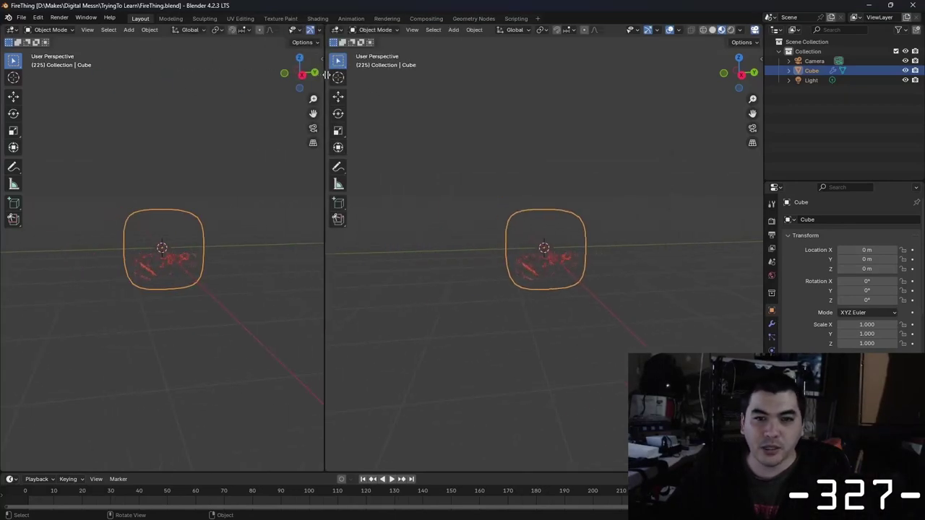
click(12, 30)
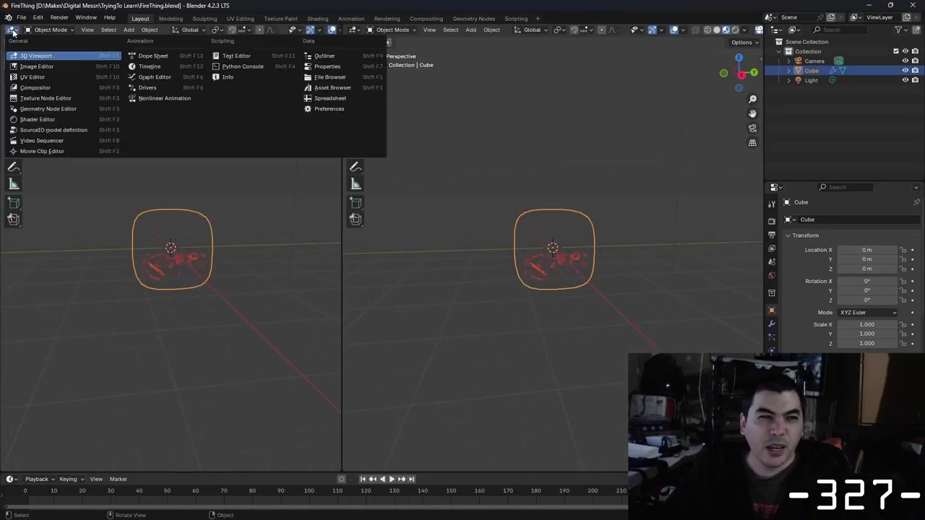
click(33, 121)
scroll(127, 234, down, 2)
scroll(178, 247, up, 3)
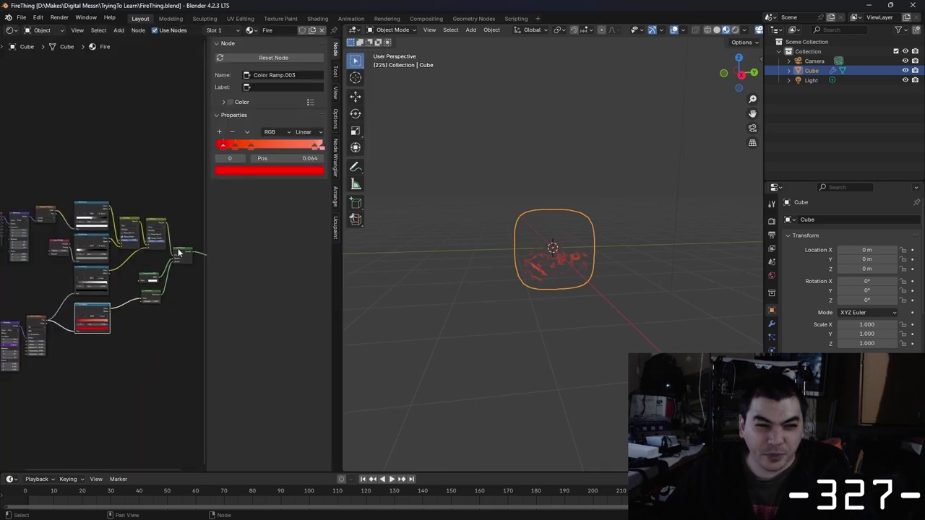
scroll(173, 249, down, 1)
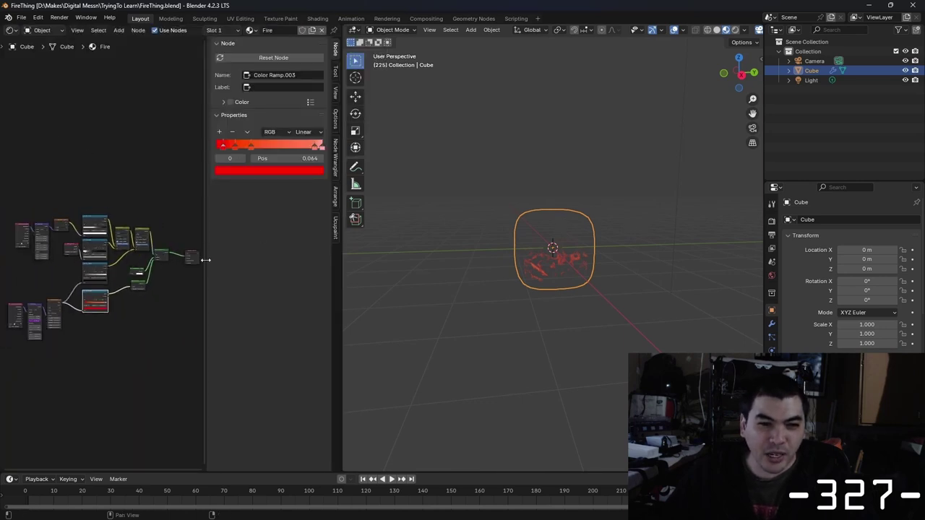
drag(206, 259, 318, 259)
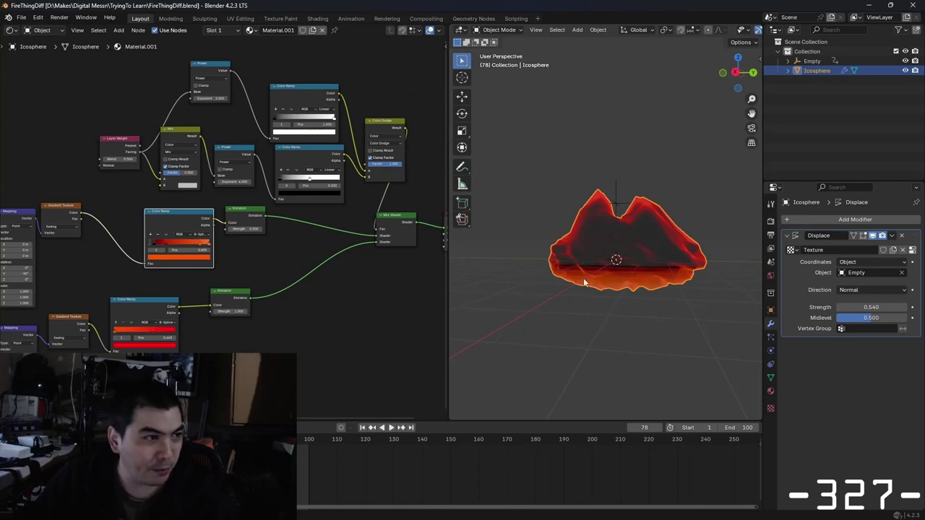
Pause the fire mesh animation and view the flaming icosphere from above.
click(391, 427)
mouse_move(627, 285)
middle_down()
mouse_move(599, 289)
mouse_move(666, 271)
middle_up()
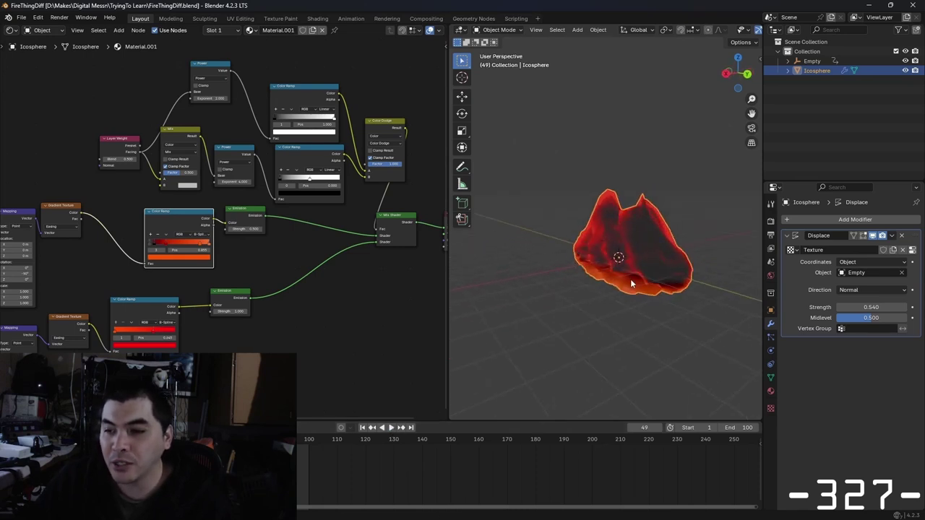